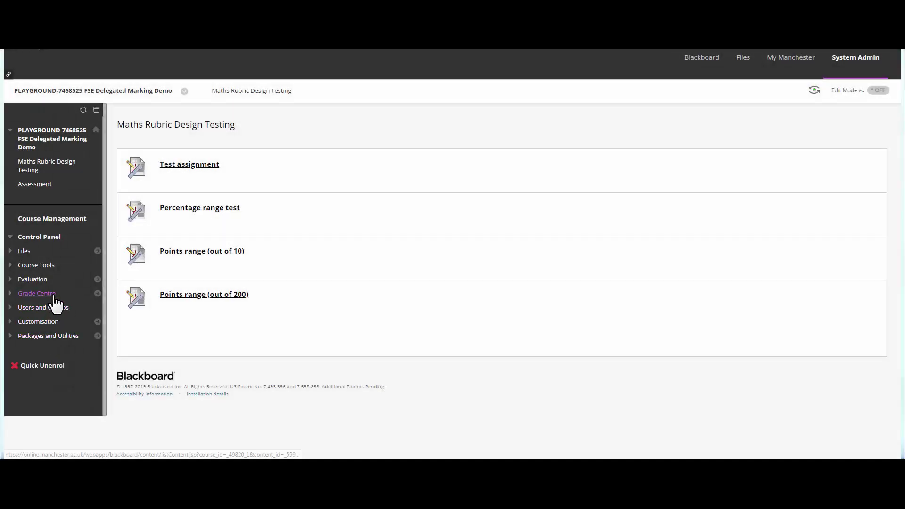
Open the Full Grade Centre and sort students by the Last Access column, reversing the order
left_click(55, 297)
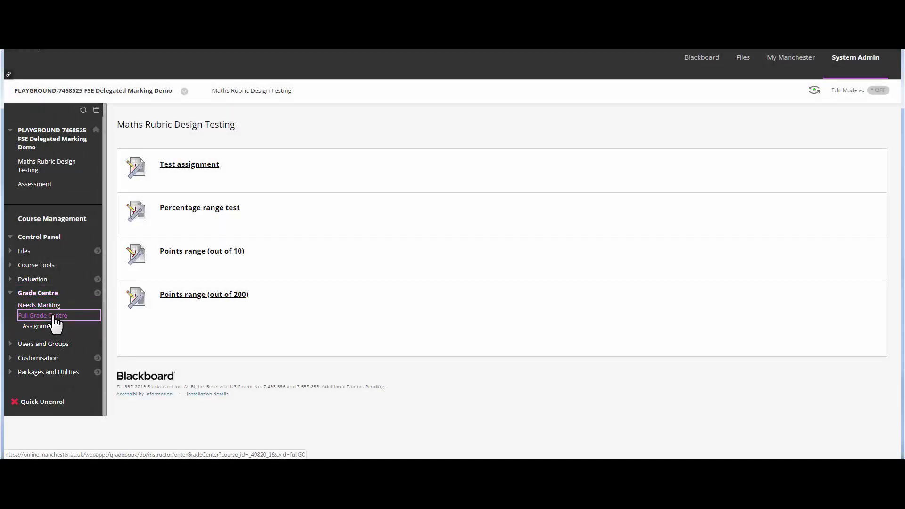
left_click(55, 320)
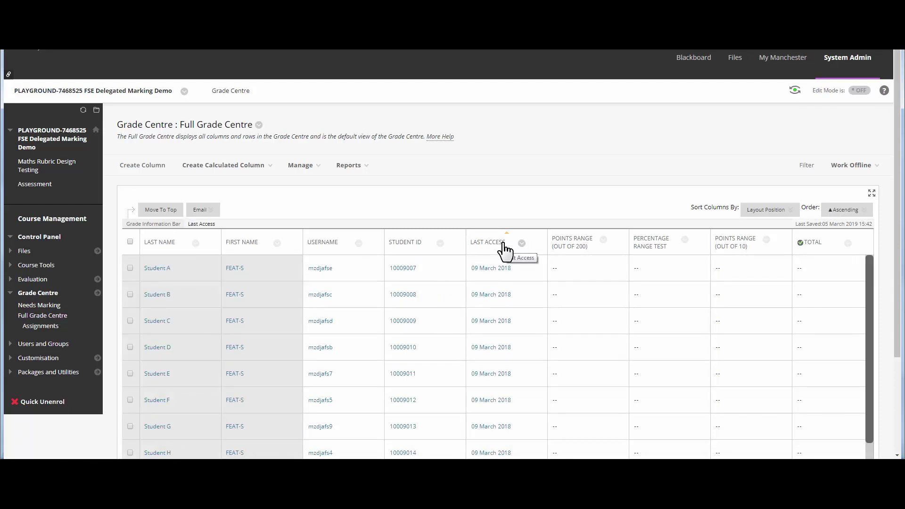
left_click(488, 242)
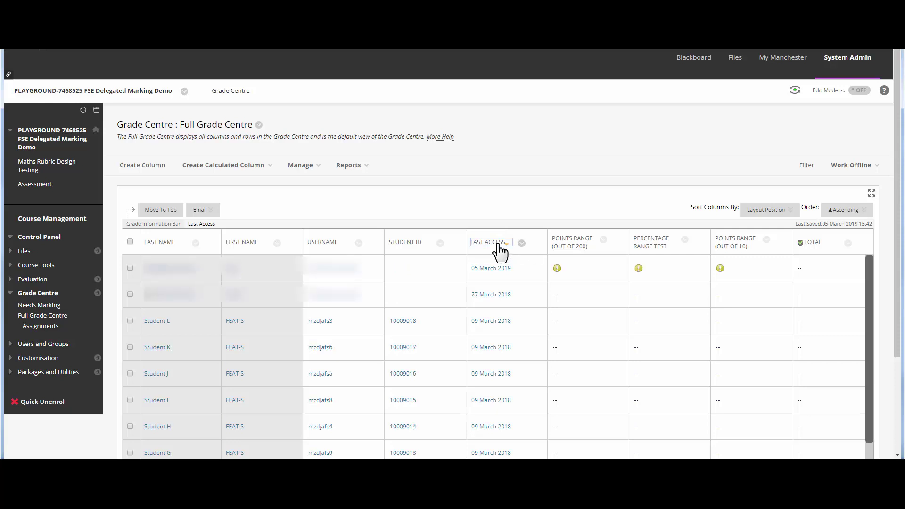
left_click(499, 248)
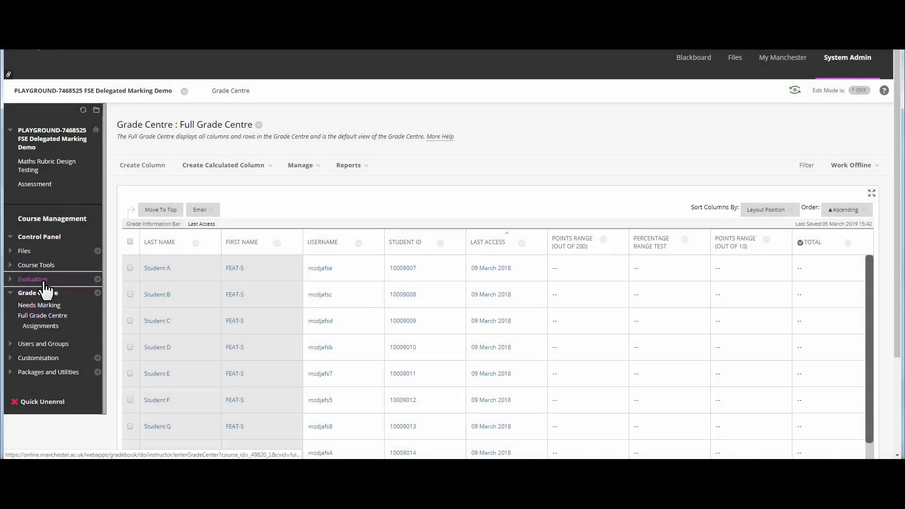
Expand the Evaluation section of the Control Panel to reach the Performance Dashboard
left_click(42, 280)
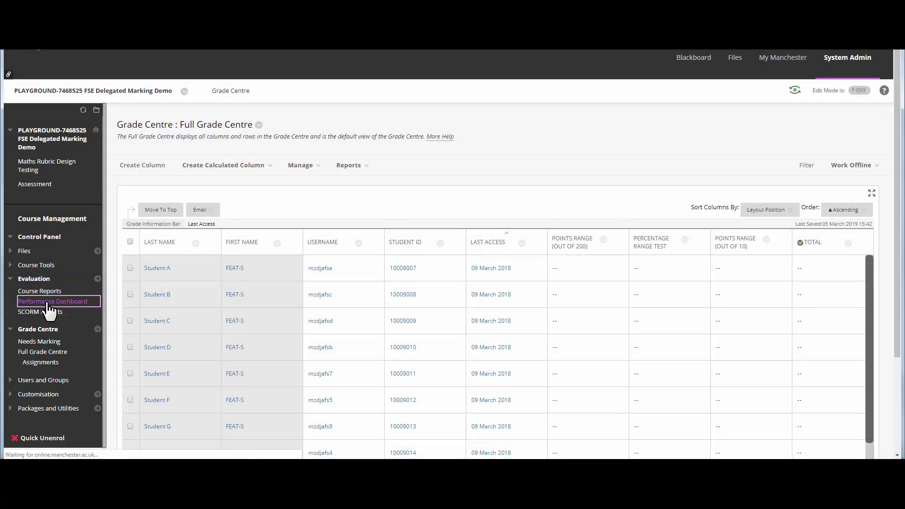